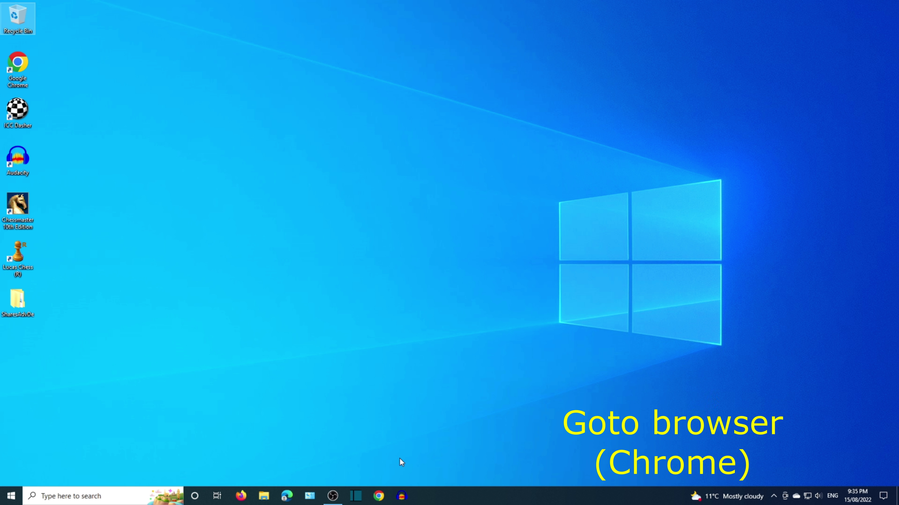
Search Google for "Arena chess" in Chrome and open the Arena Chess GUI website at playwitharena.de.
click(378, 496)
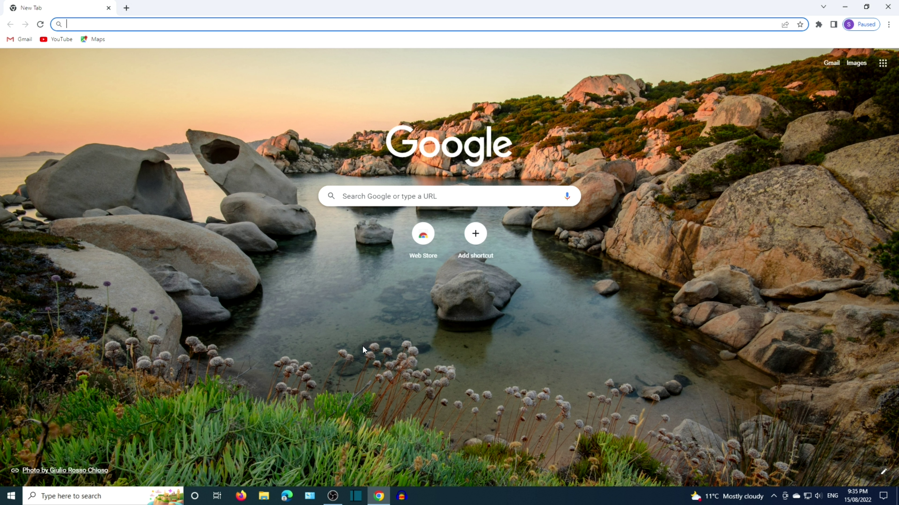
click(356, 195)
text(Are)
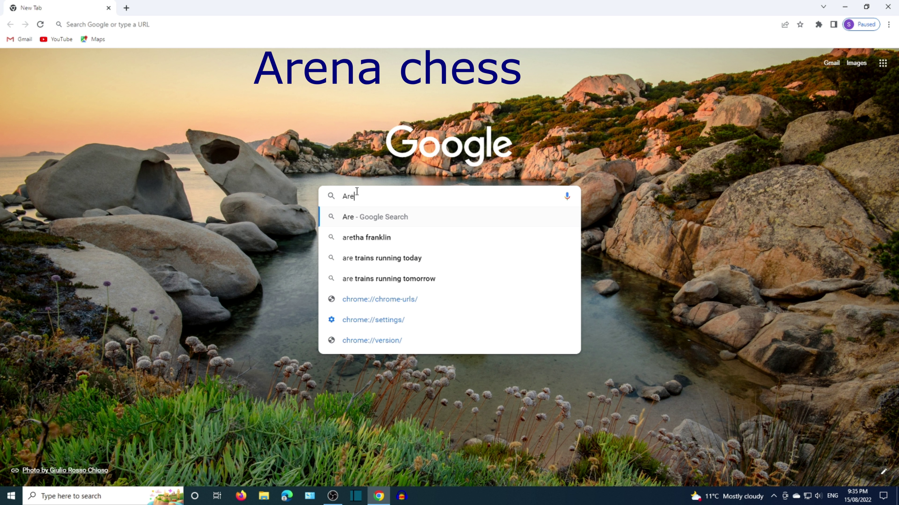
text(na chess)
key(Return)
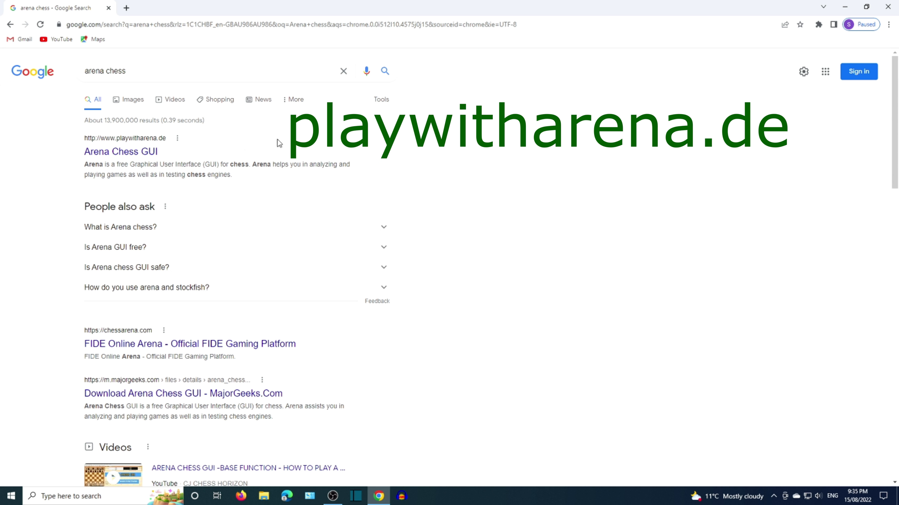
click(137, 152)
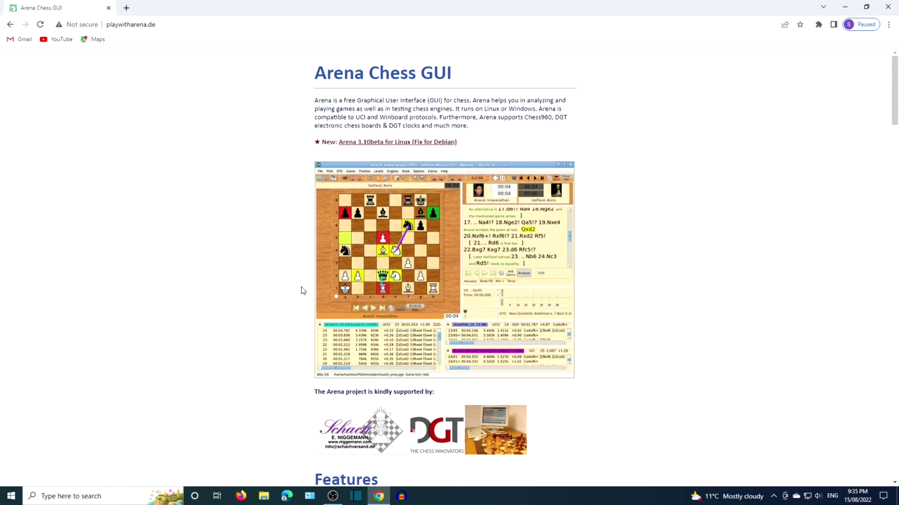
Find the Windows downloads on the Arena page and download the Arena 3.5.1 setup.
scroll(301, 288, down, 3)
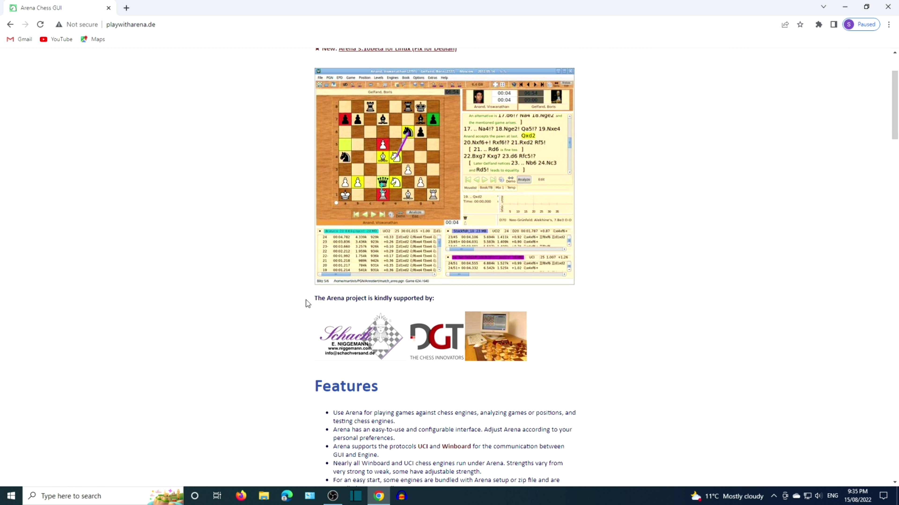
scroll(306, 300, down, 3)
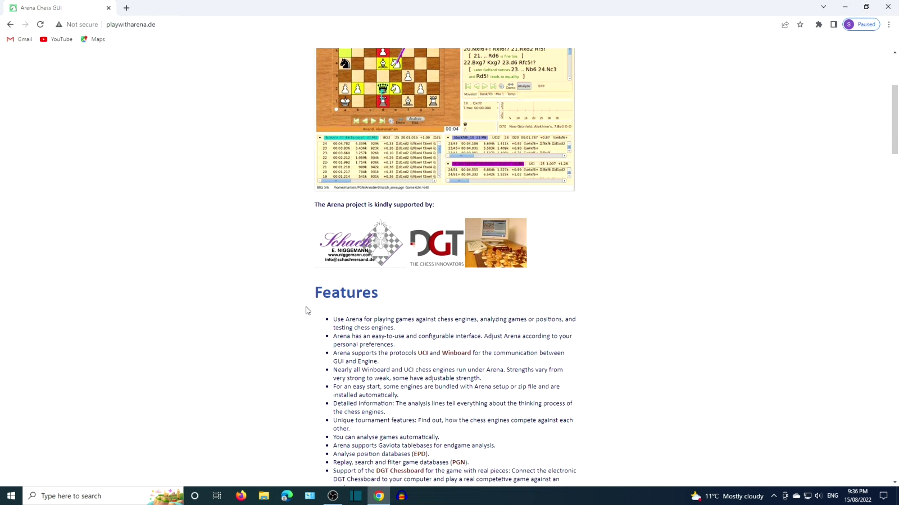
scroll(305, 309, down, 4)
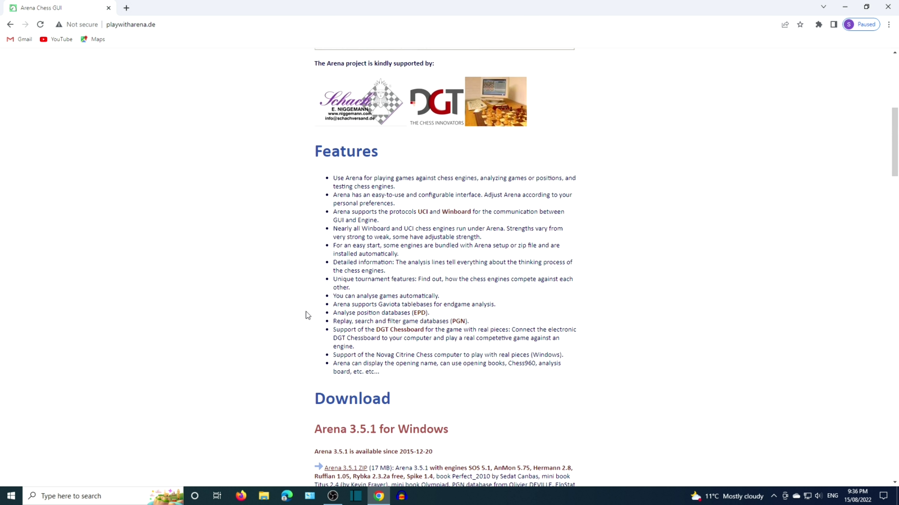
scroll(306, 312, down, 4)
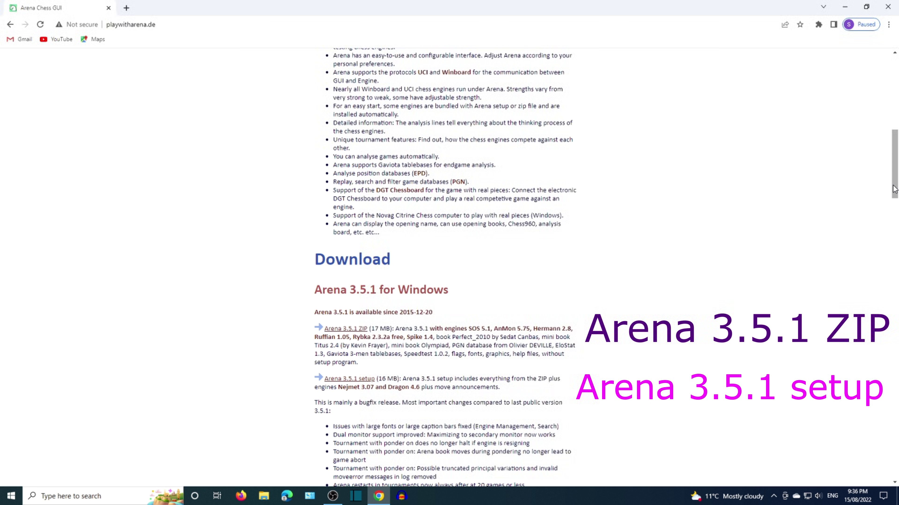
drag(894, 189, 897, 468)
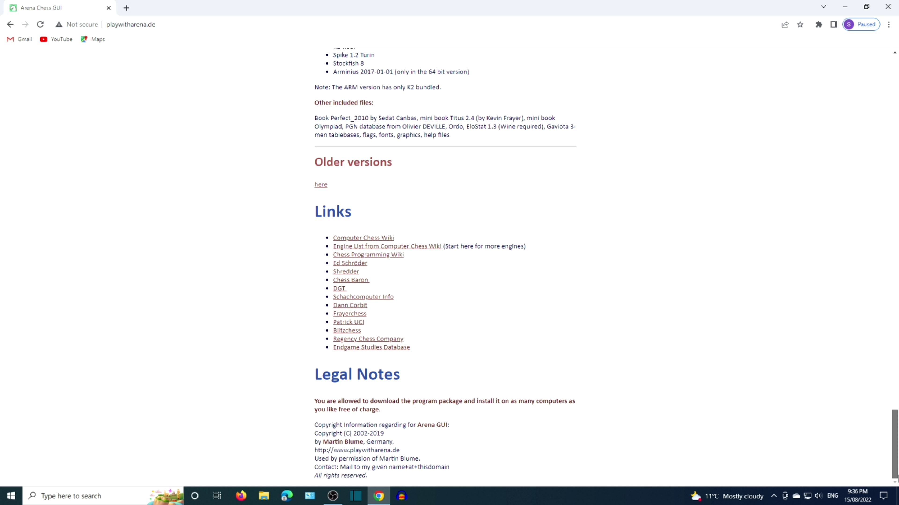
drag(897, 477, 866, 253)
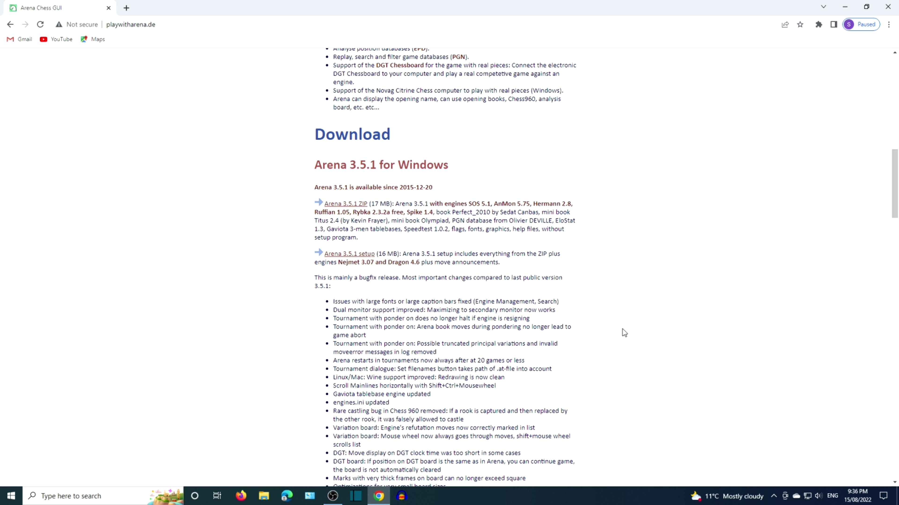
click(368, 260)
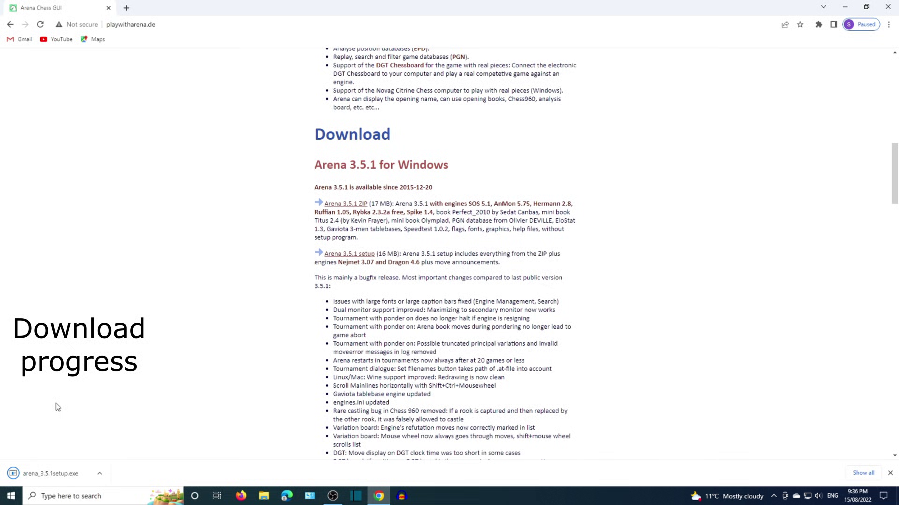
Show the downloaded arena_3.5.1setup.exe in its folder.
right_click(39, 474)
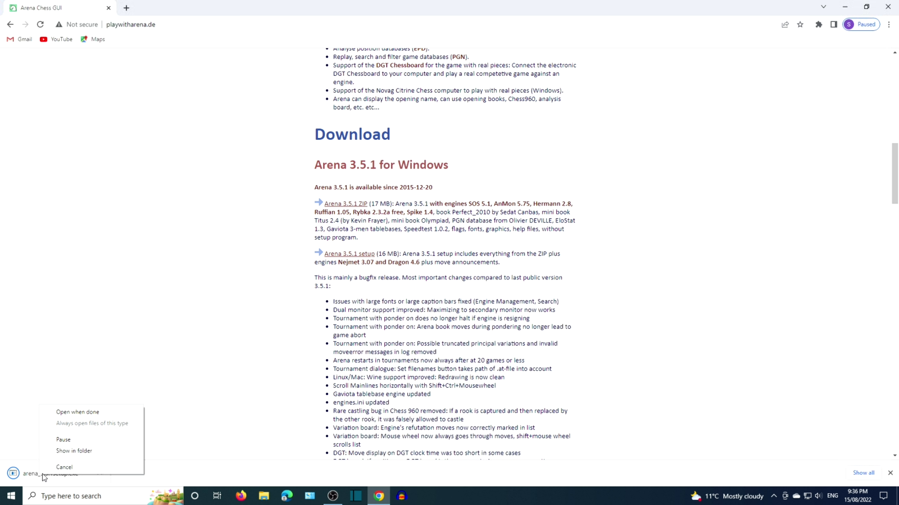
click(67, 454)
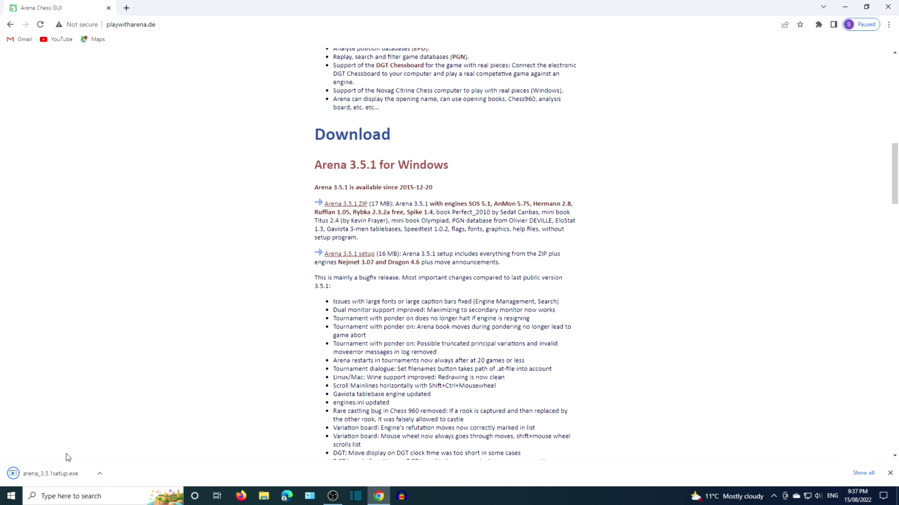
right_click(54, 473)
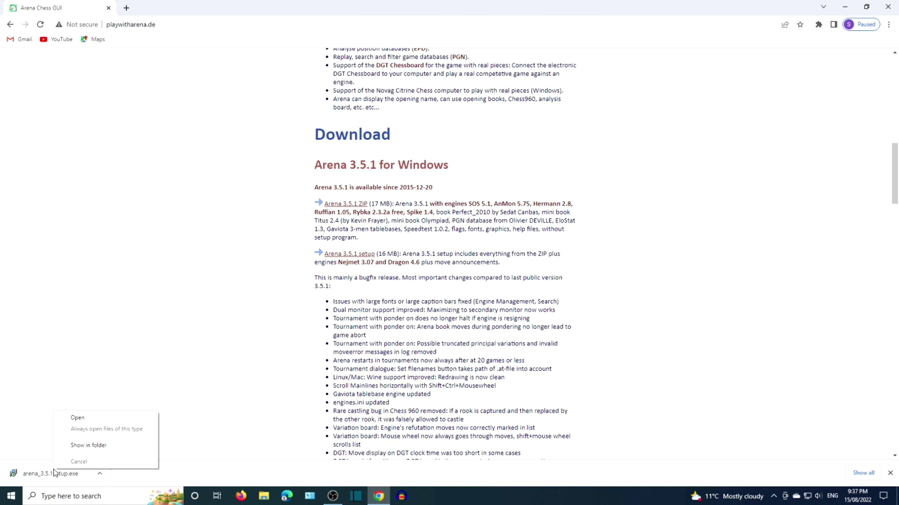
click(90, 447)
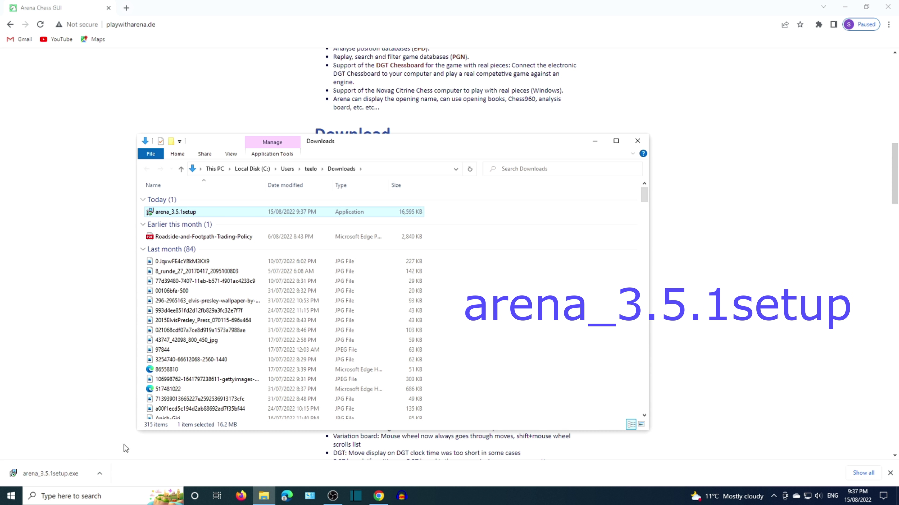
Run arena_3.5.1setup and install Arena to C:\Program Files (x86)\Arena with all components, Start Menu folder Arena and a desktop icon for all users.
right_click(341, 216)
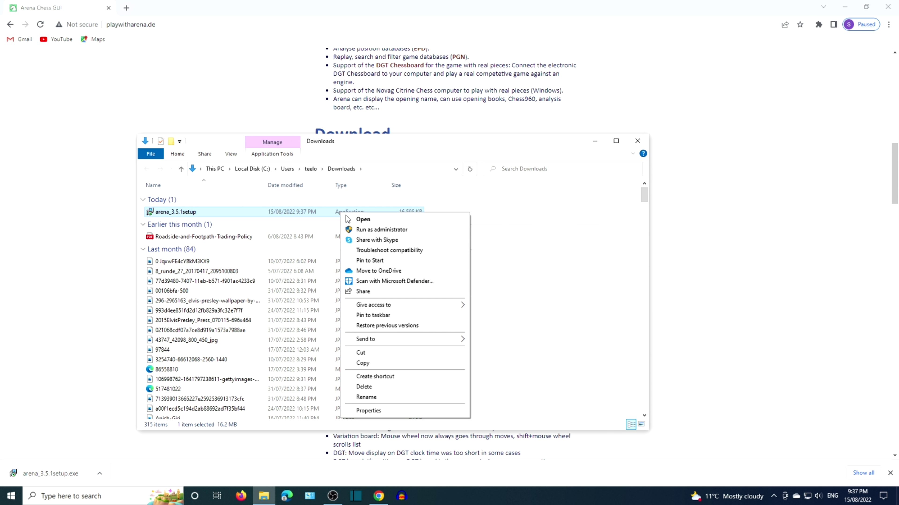
click(363, 220)
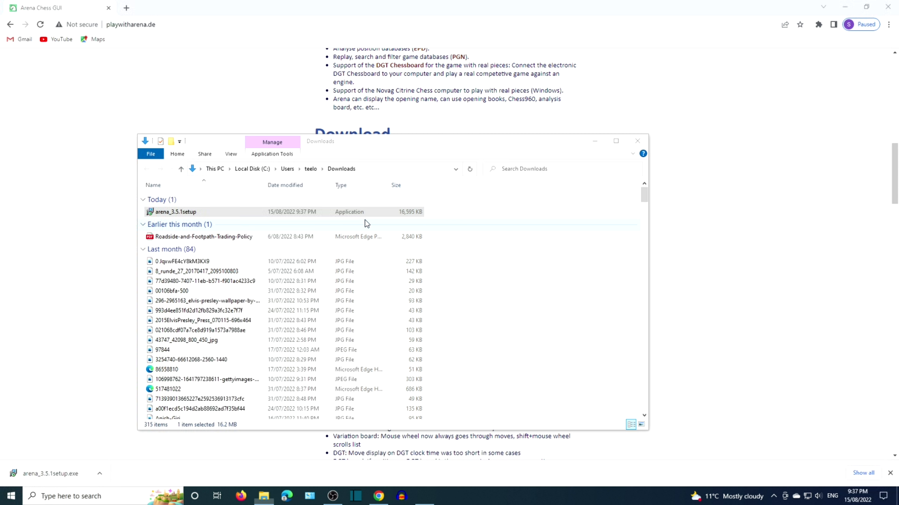
click(497, 322)
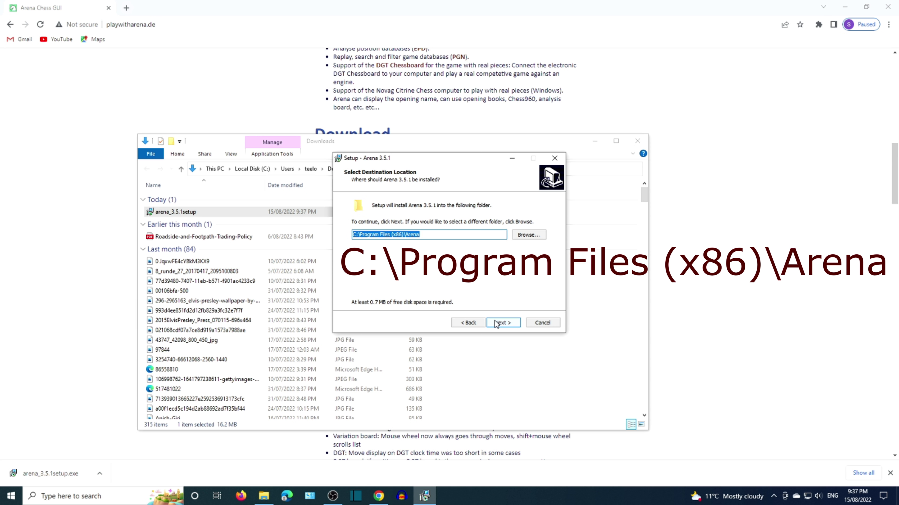
click(497, 323)
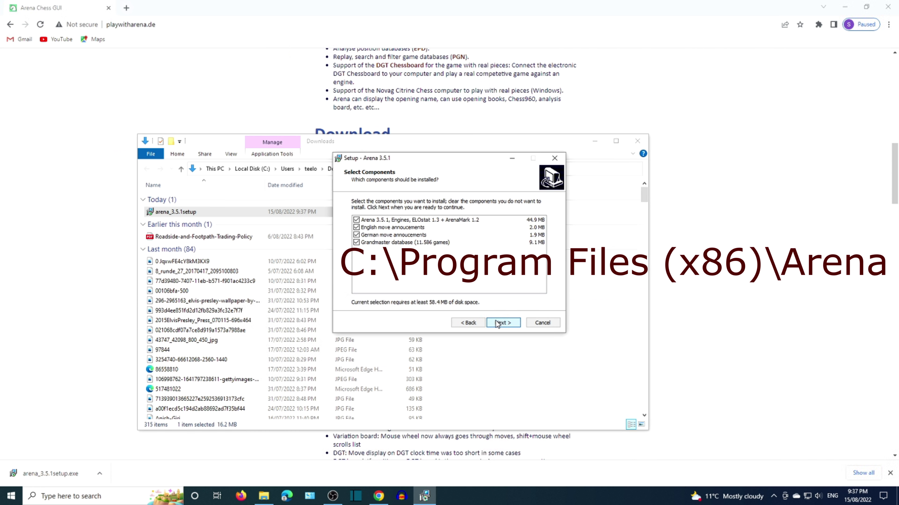
click(497, 322)
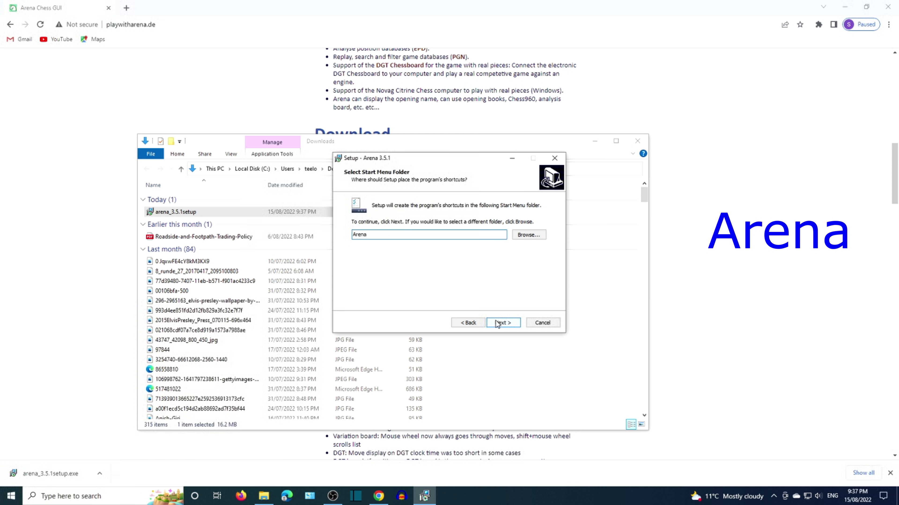
click(497, 323)
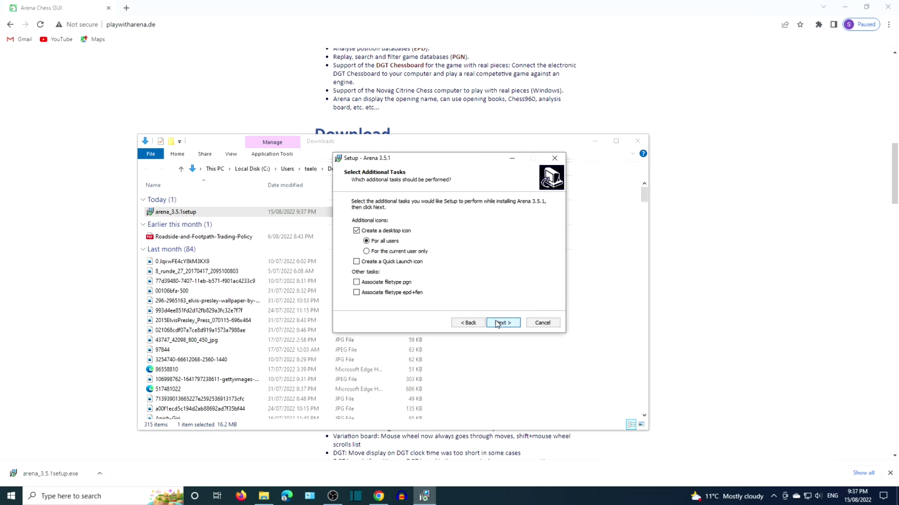
click(497, 323)
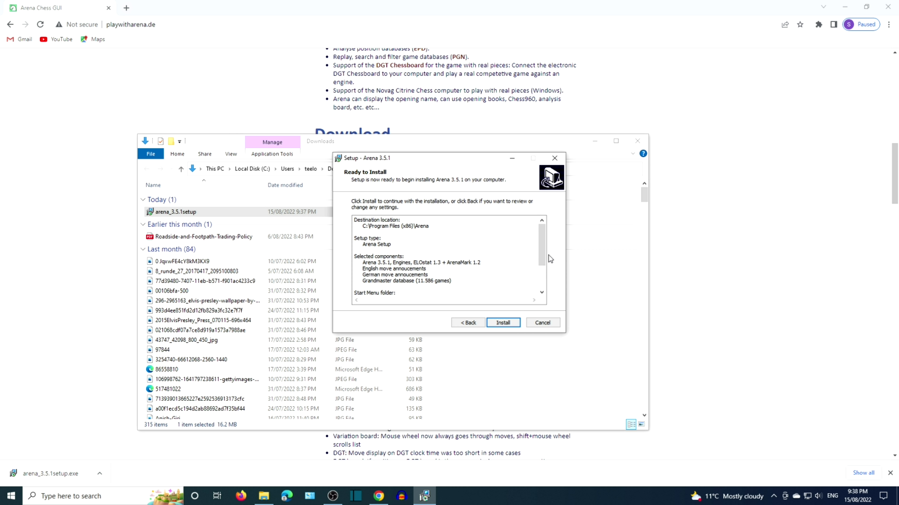
drag(544, 260, 547, 287)
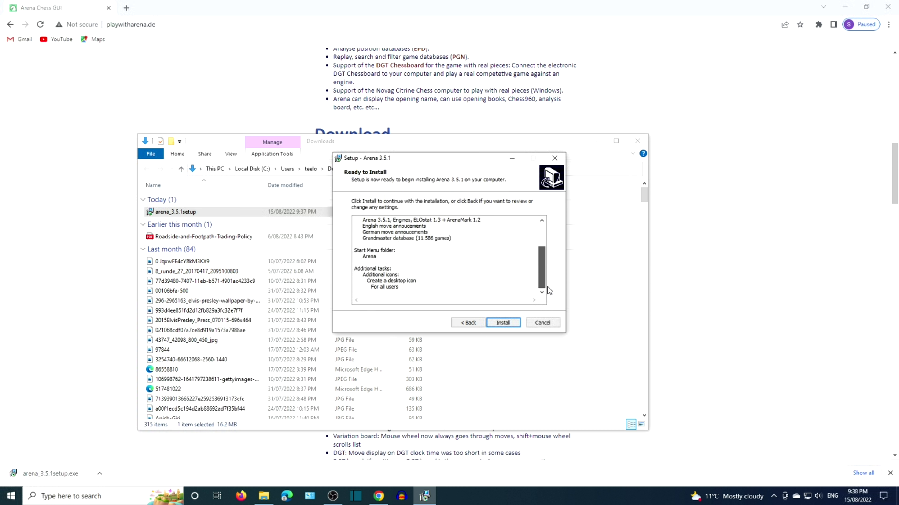
click(509, 323)
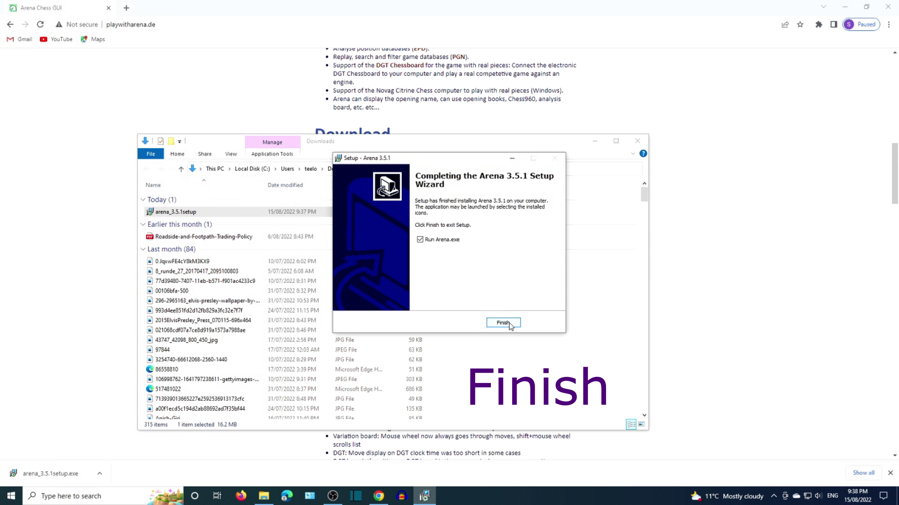
Finish the setup with Run Arena.exe enabled, choose English as Arena's language and maximize its window.
click(502, 323)
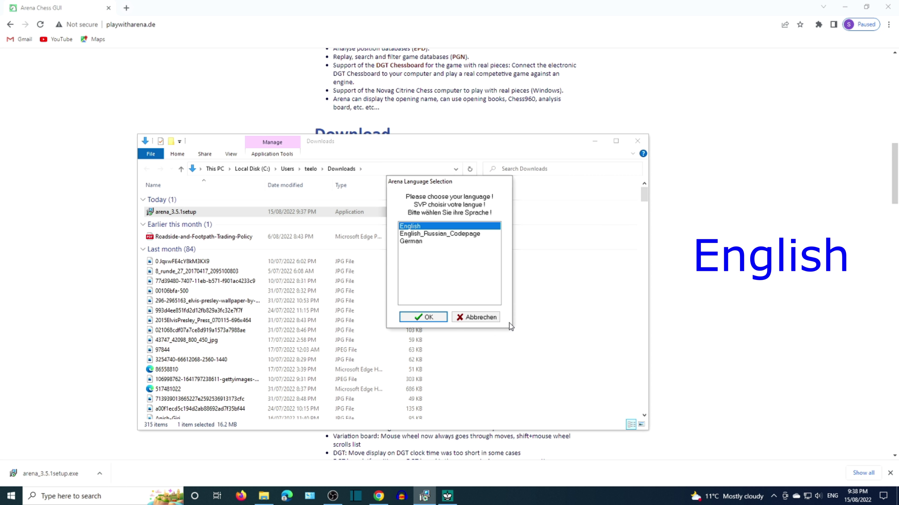
click(422, 318)
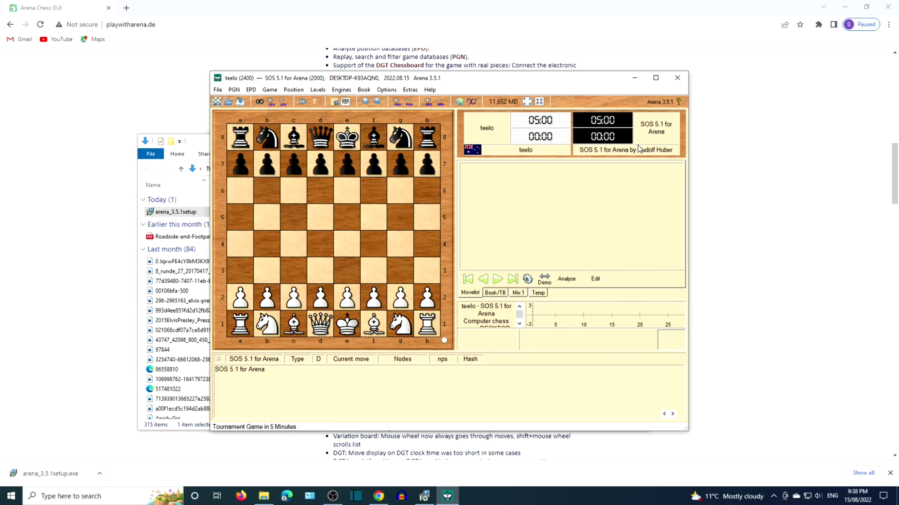
click(655, 79)
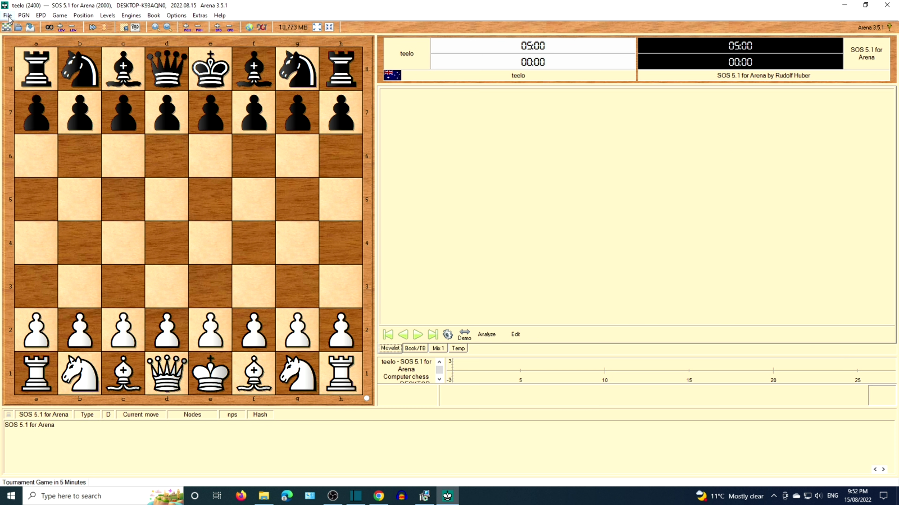
Examine the available file commands and the loaded and installed chess engines in Engine Management.
click(7, 15)
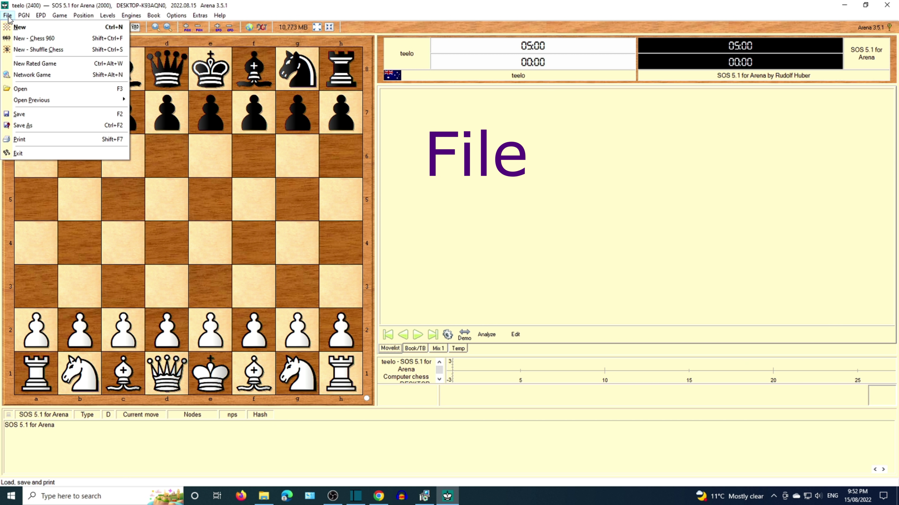
mouse_move(23, 17)
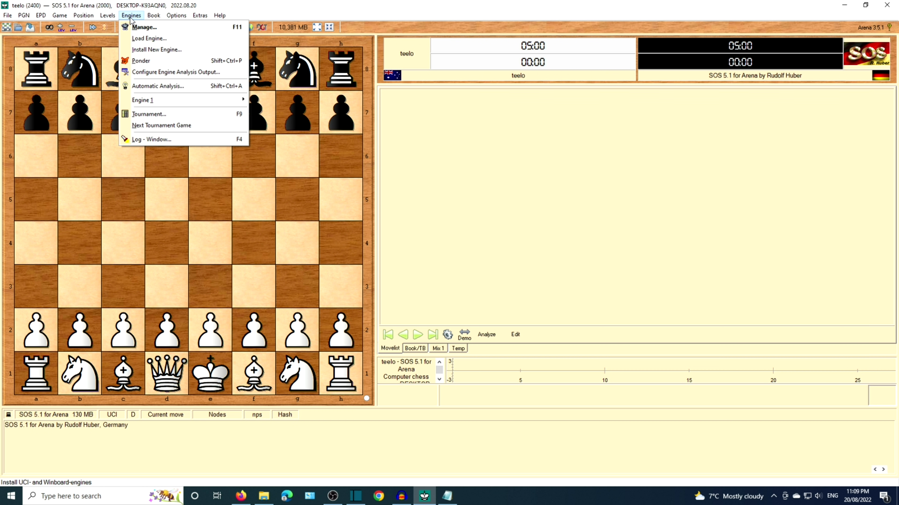
click(135, 28)
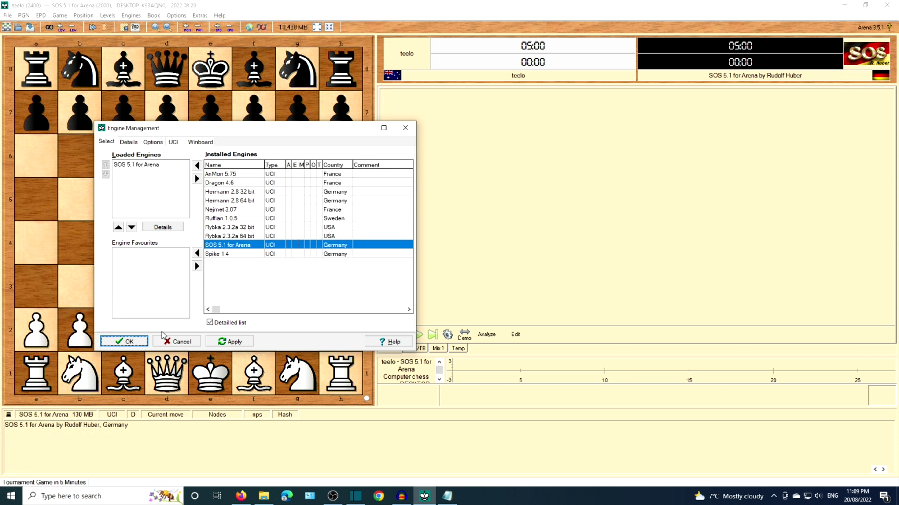
click(132, 342)
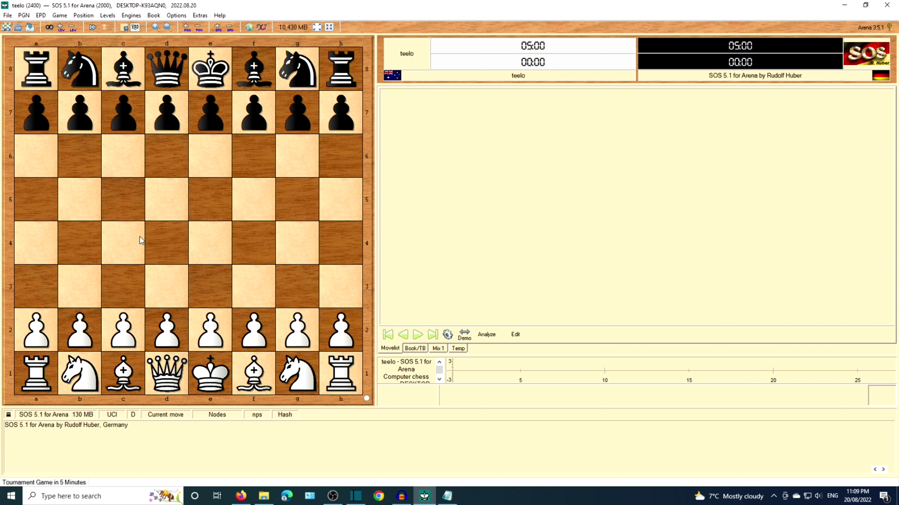
Look through the commands Arena offers for engines, options, extras and help.
click(131, 16)
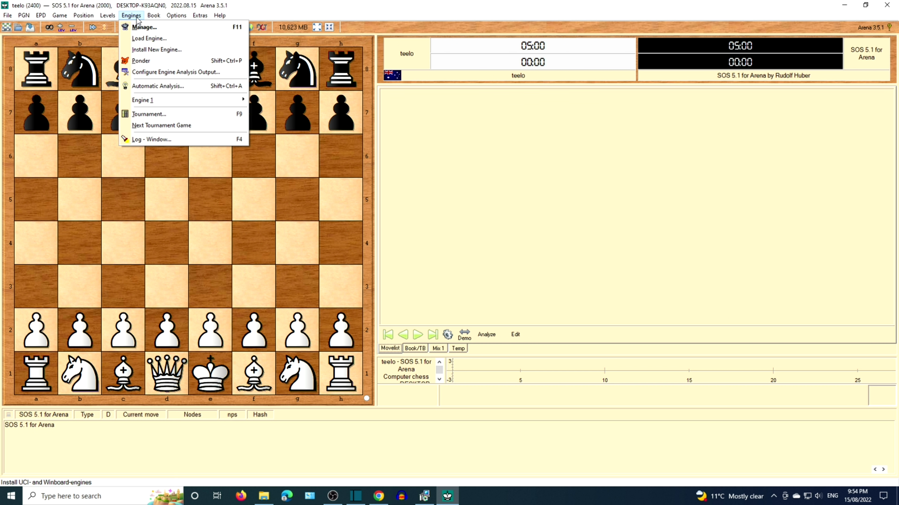
mouse_move(152, 18)
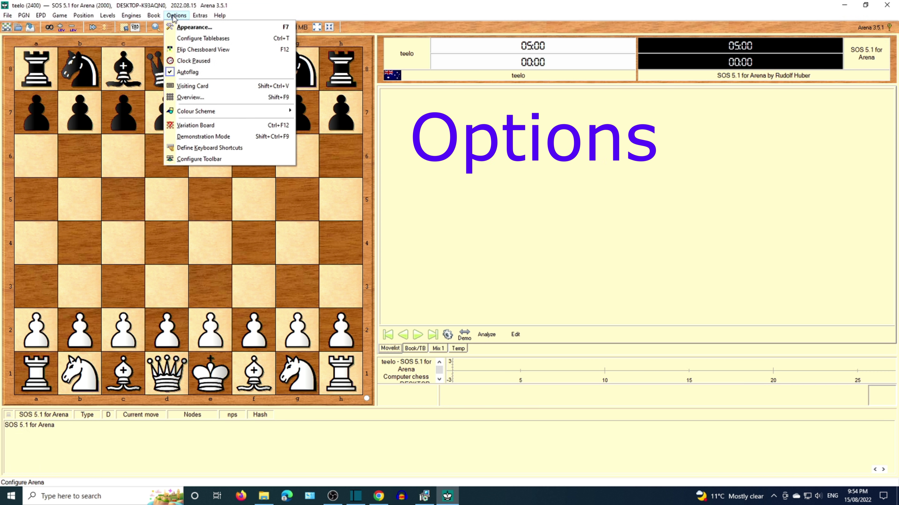
mouse_move(200, 17)
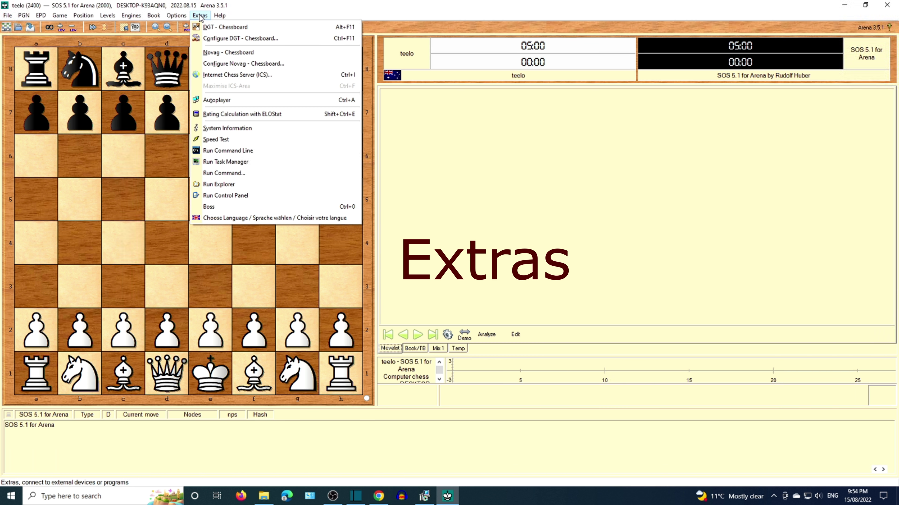
click(201, 16)
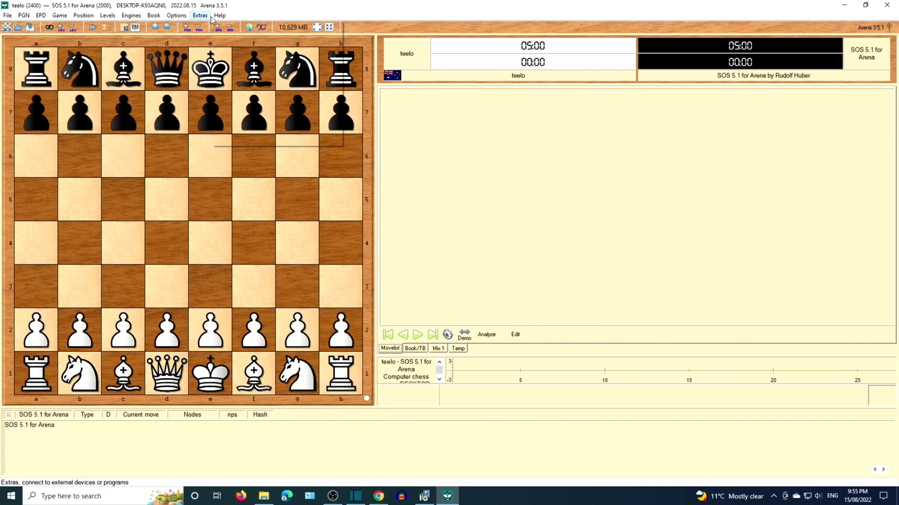
click(219, 16)
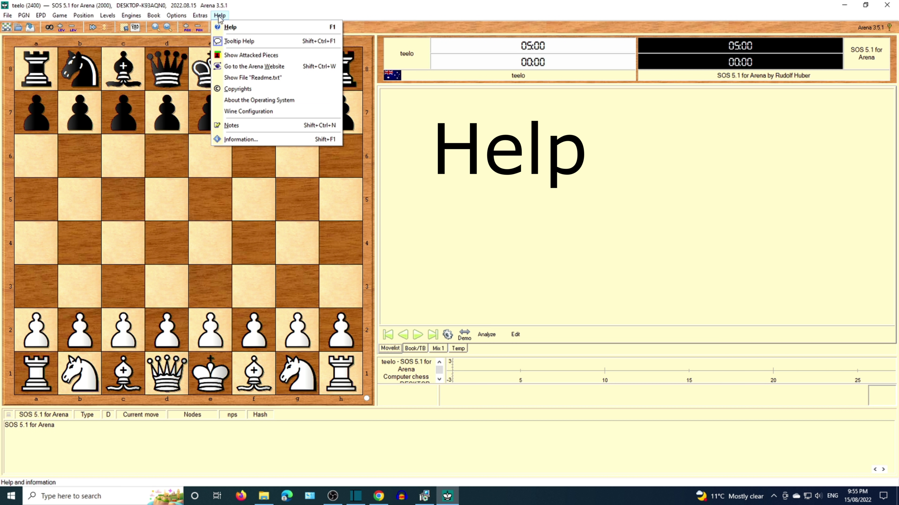